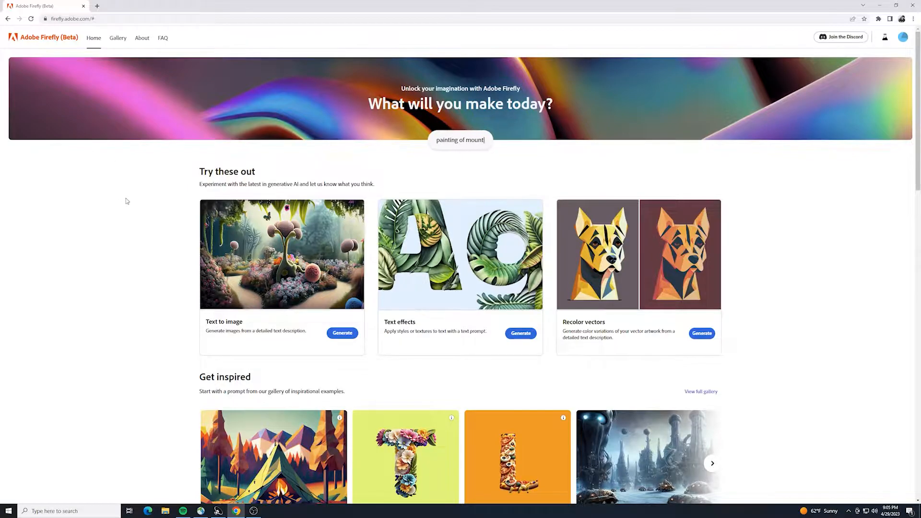
Open the text-to-image generator and generate images from the prompt "creature made out of technology".
click(335, 338)
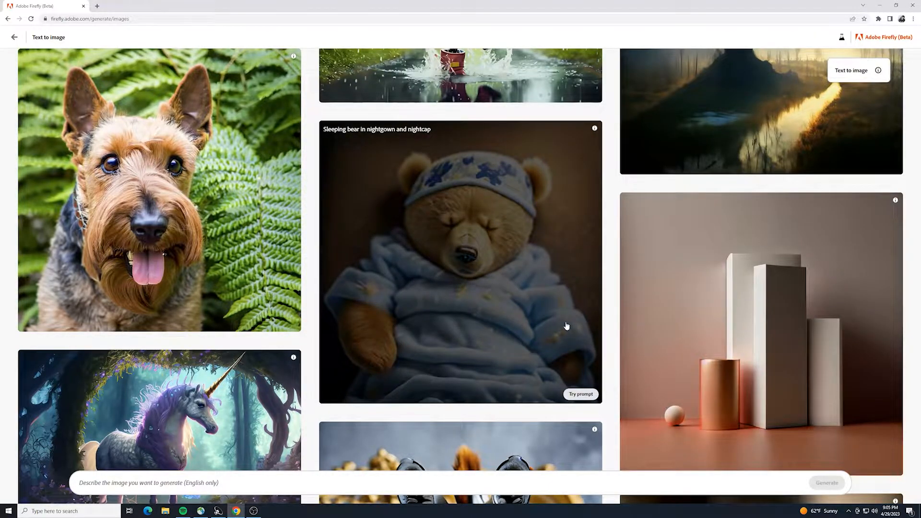
scroll(571, 324, down, 2)
scroll(577, 318, down, 7)
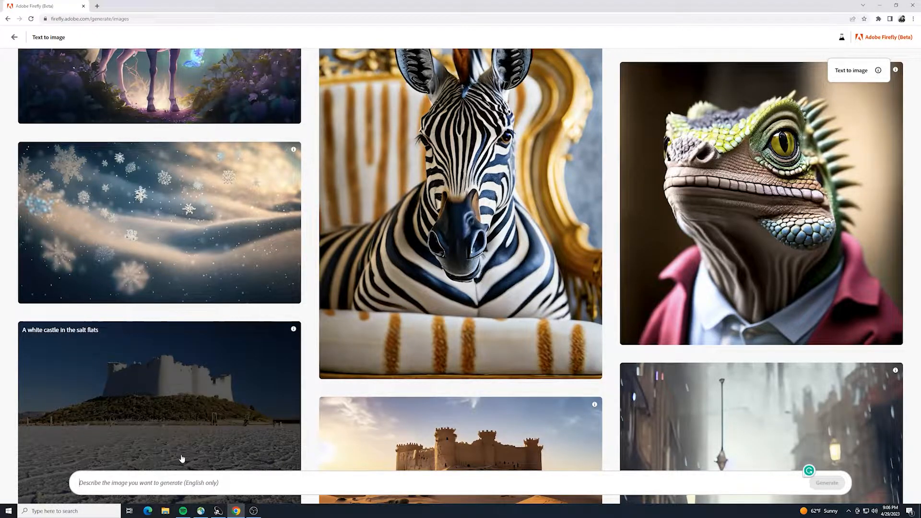
text(creature )
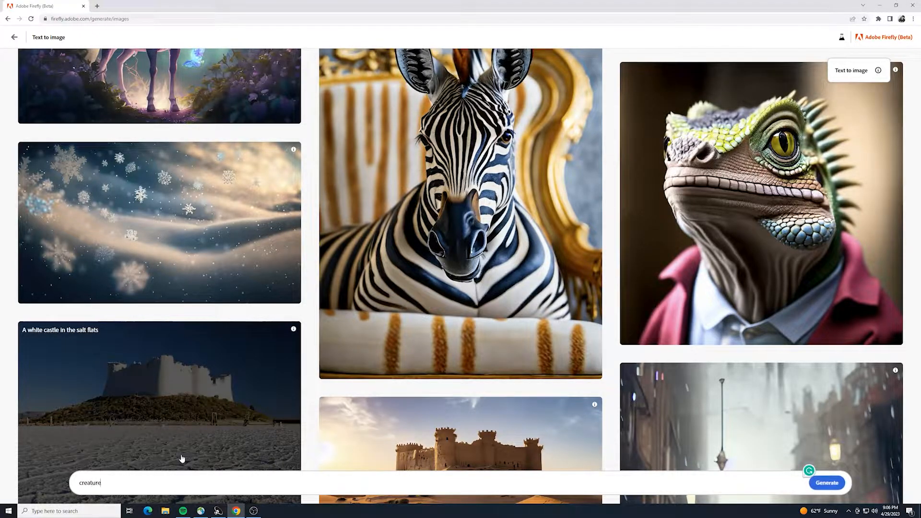
text(made out of technology)
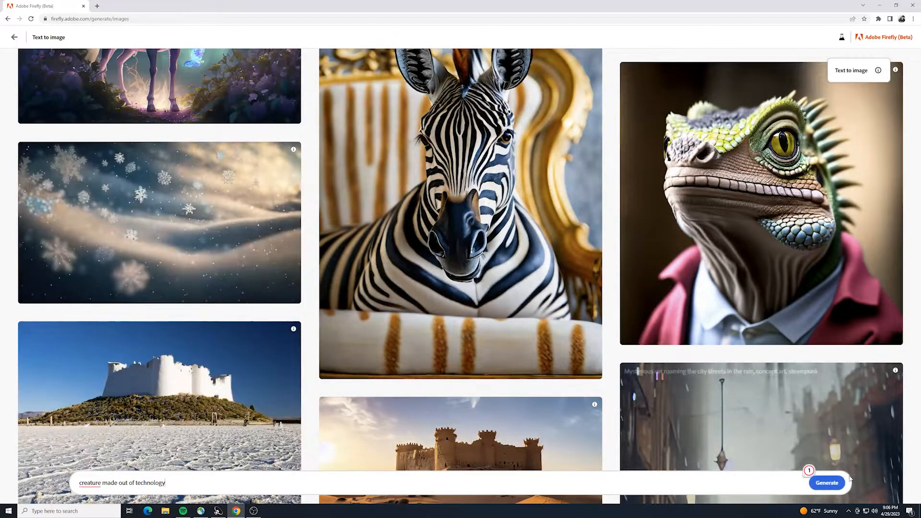
click(825, 485)
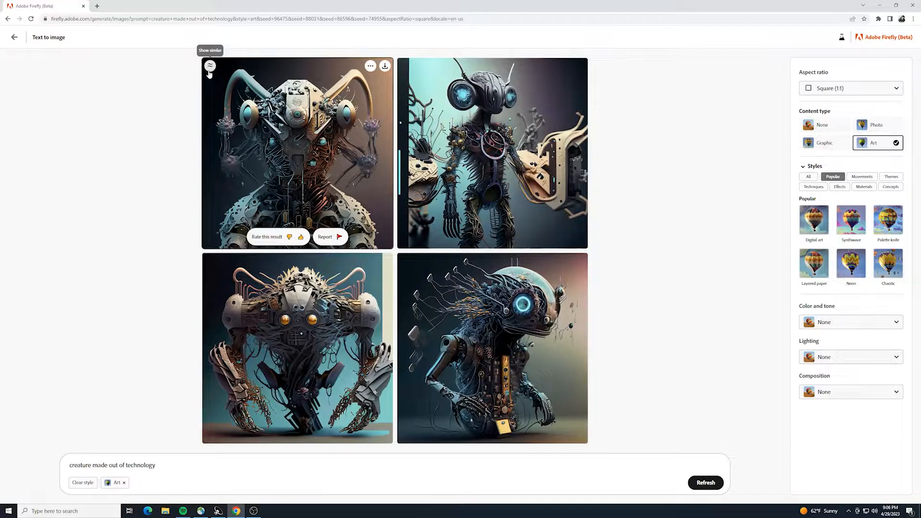
Review the first creature image's options and the available aspect ratios.
click(370, 67)
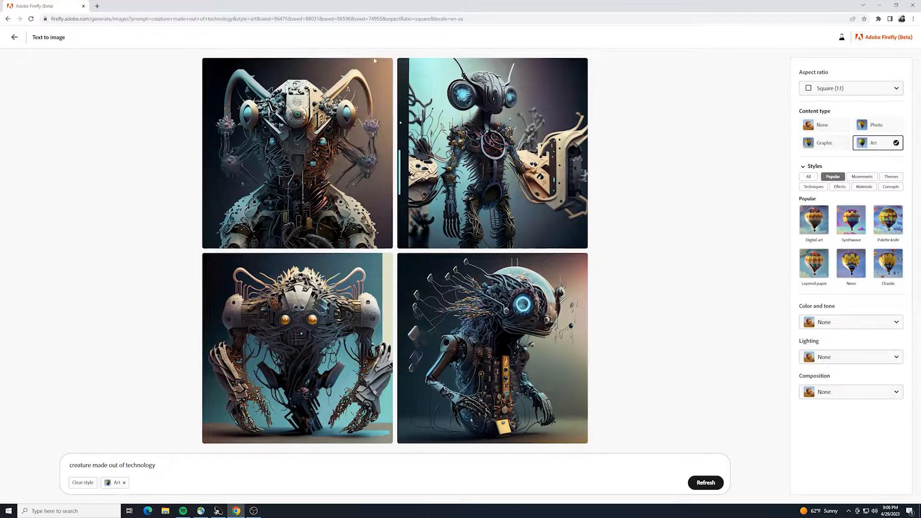
click(385, 66)
mouse_move(272, 190)
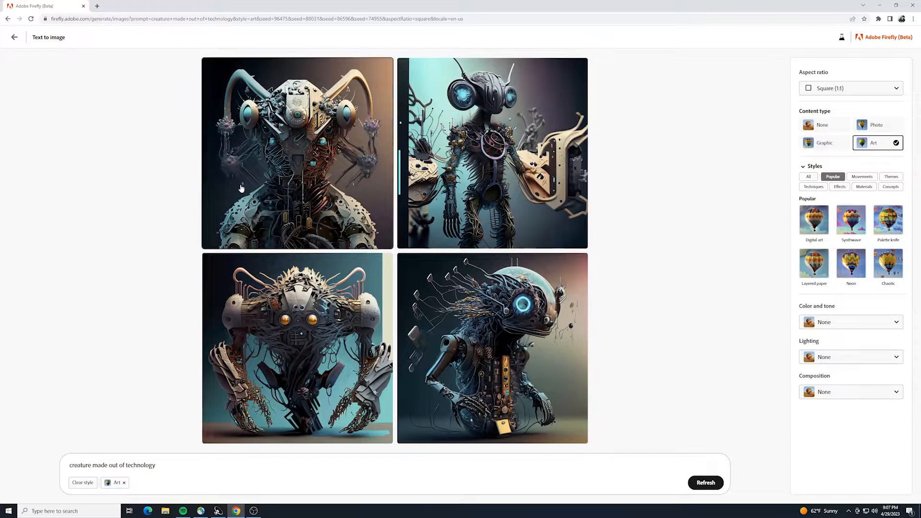
mouse_move(241, 189)
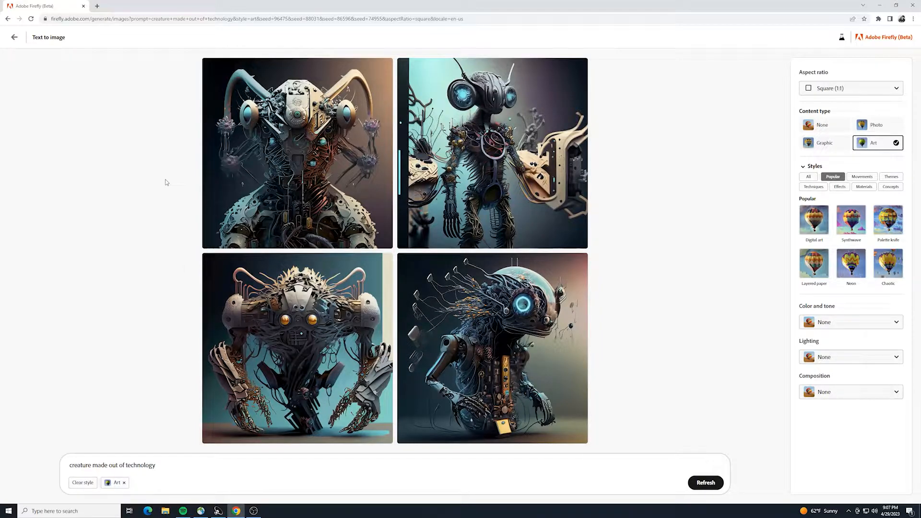
mouse_move(444, 191)
click(838, 90)
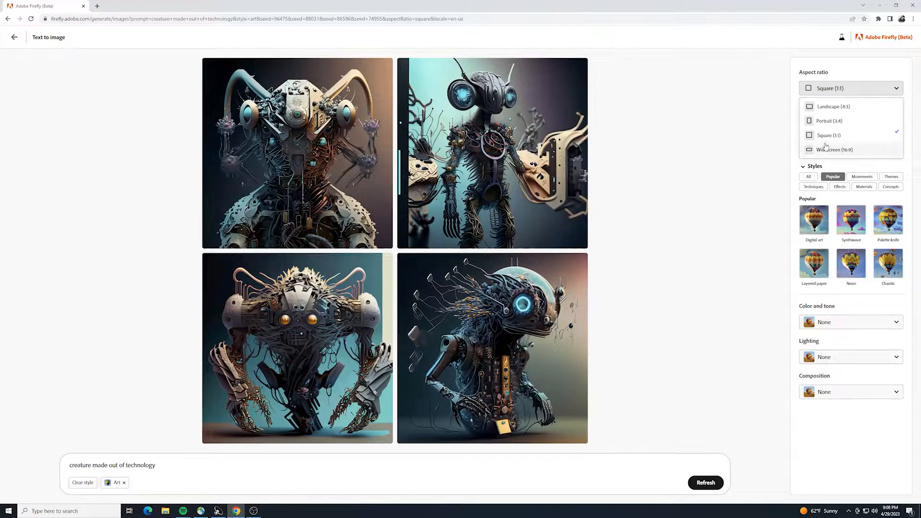
click(732, 121)
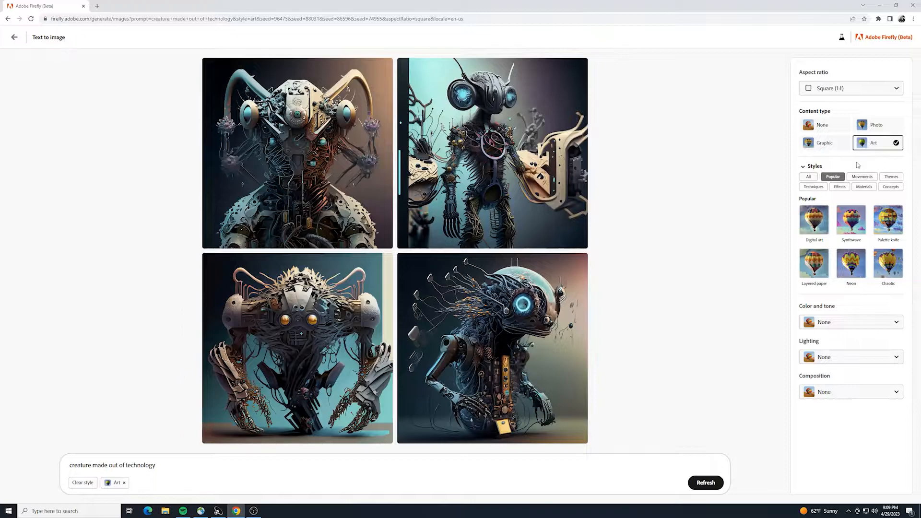
Regenerate the creature images in the Layered paper style and remove that style again.
click(805, 265)
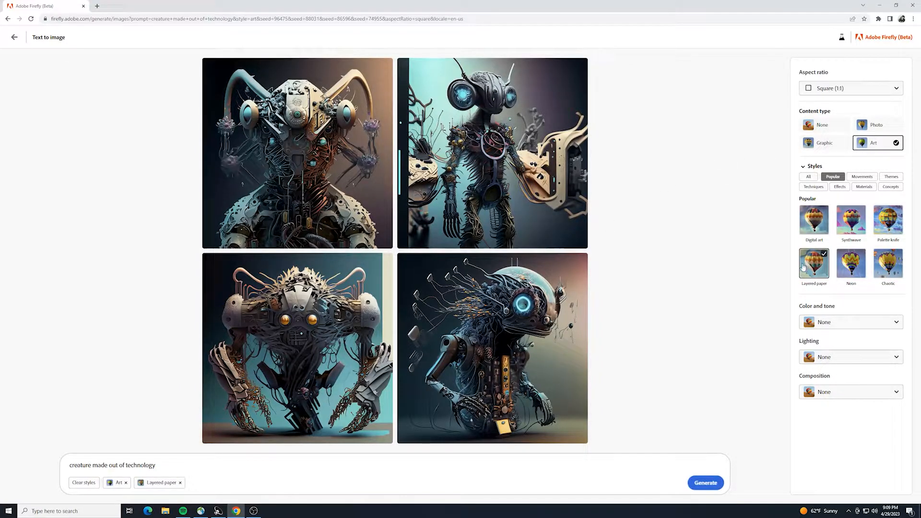
click(692, 481)
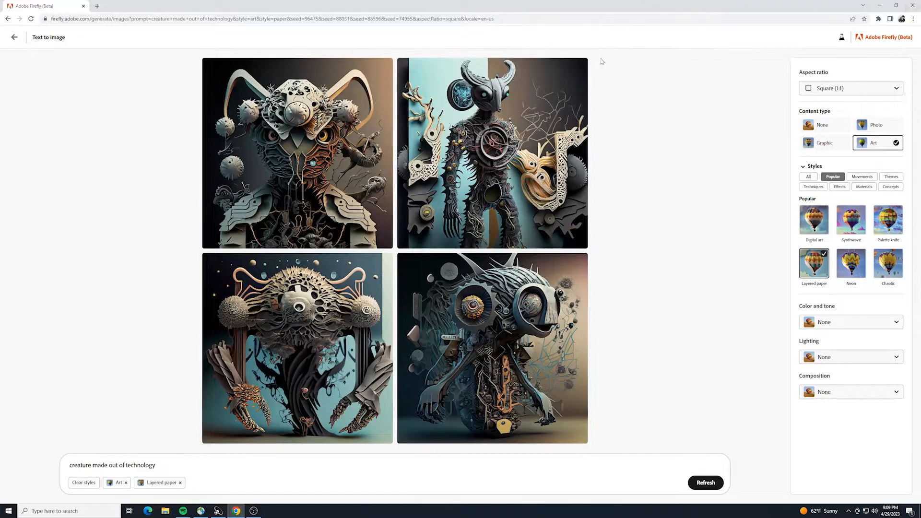
mouse_move(338, 175)
click(180, 483)
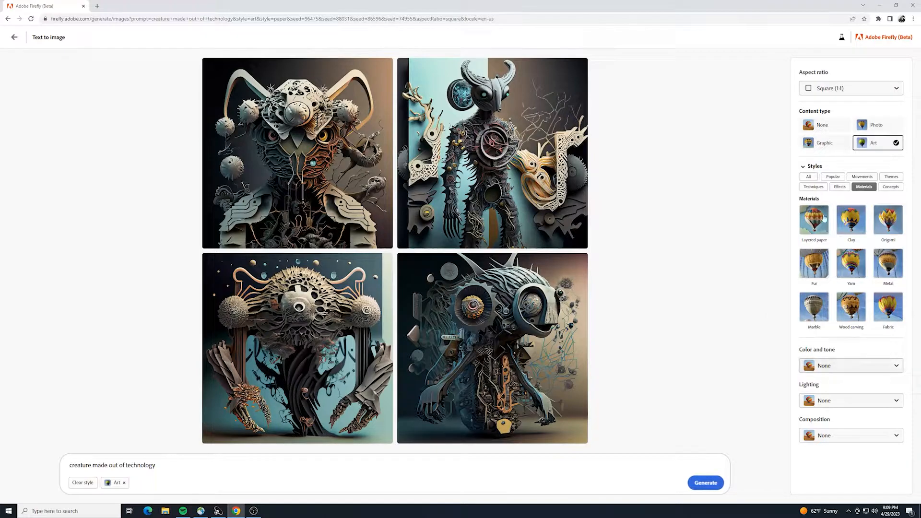
Regenerate the creature images with Dramatic lighting and the Macrophotography composition.
click(838, 368)
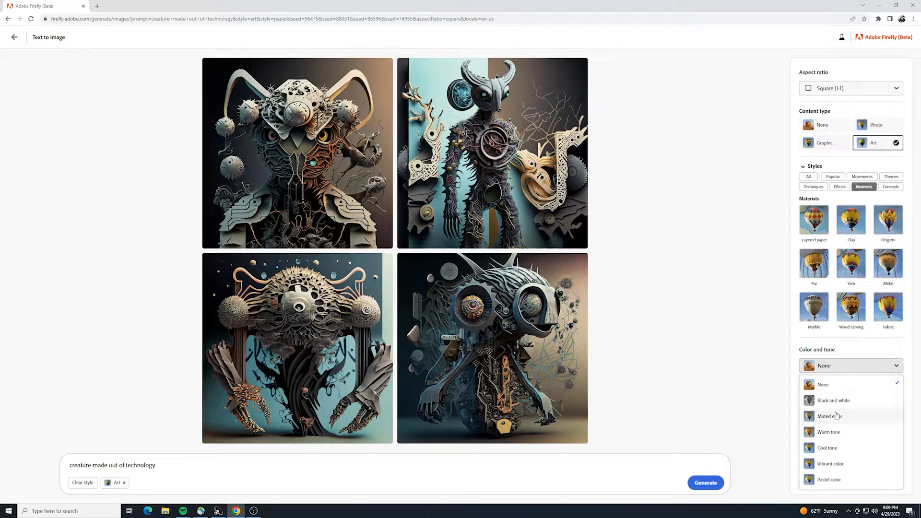
click(757, 356)
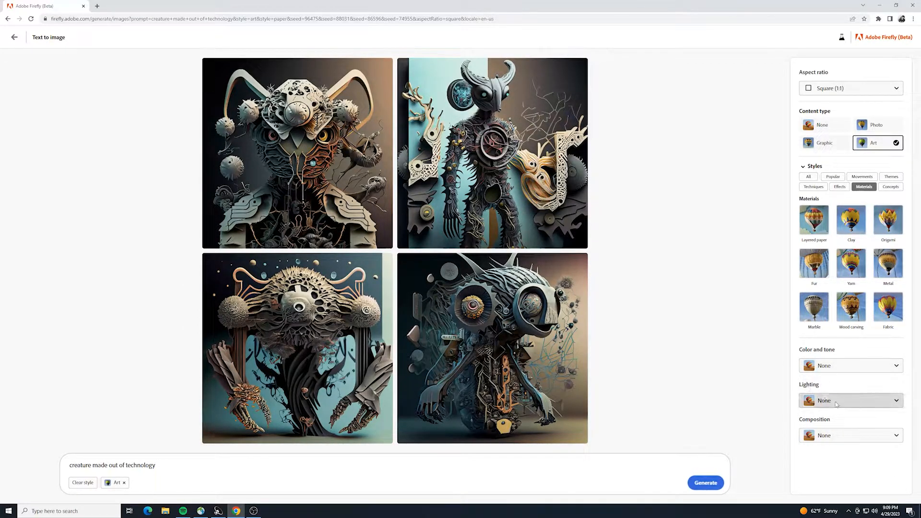
click(813, 398)
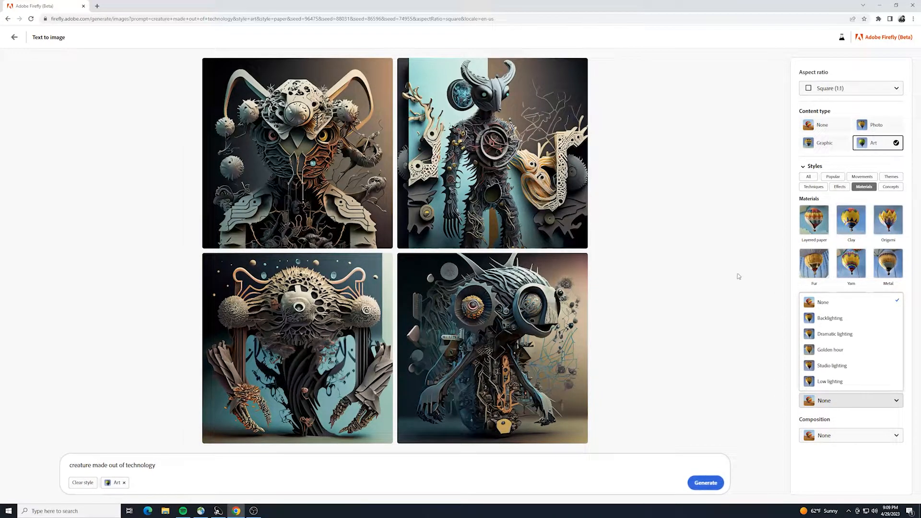
click(823, 334)
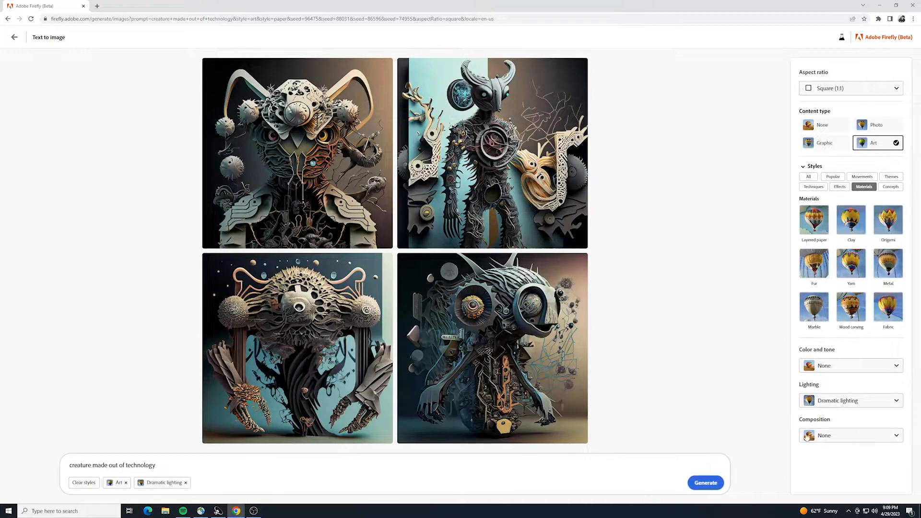
click(830, 437)
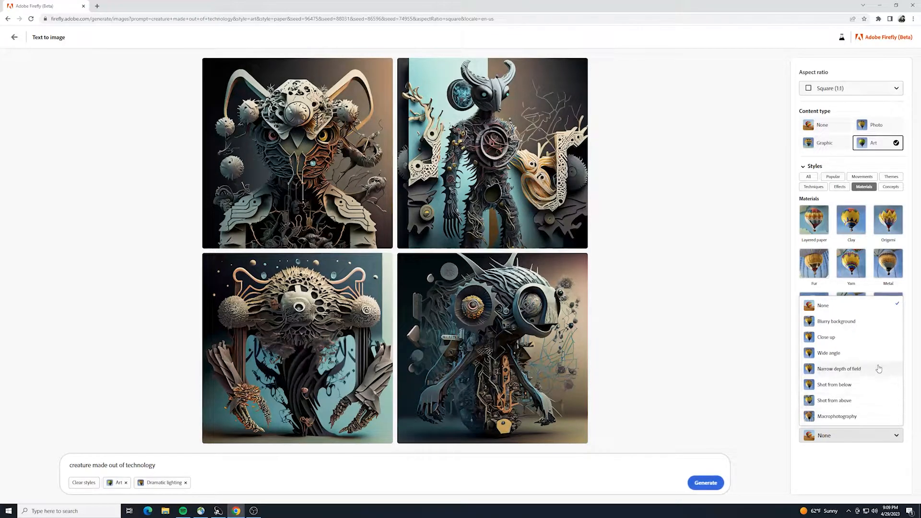
click(848, 417)
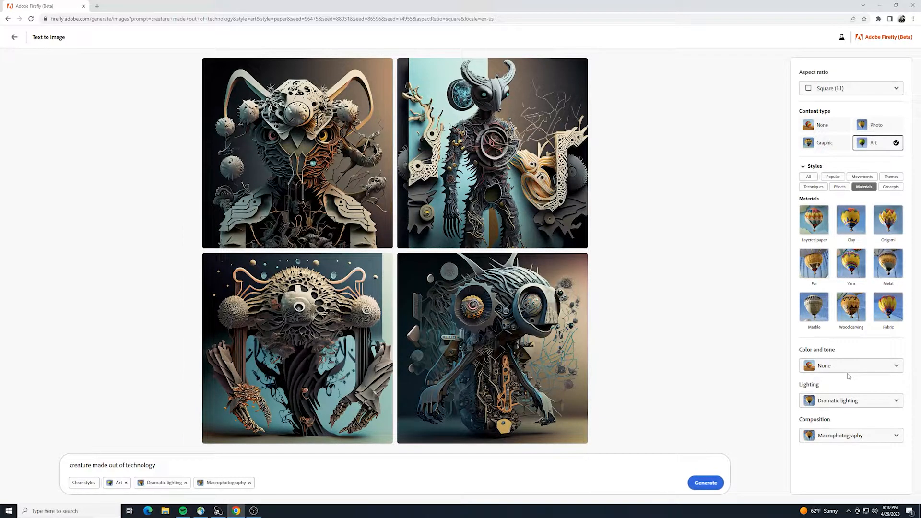
click(697, 484)
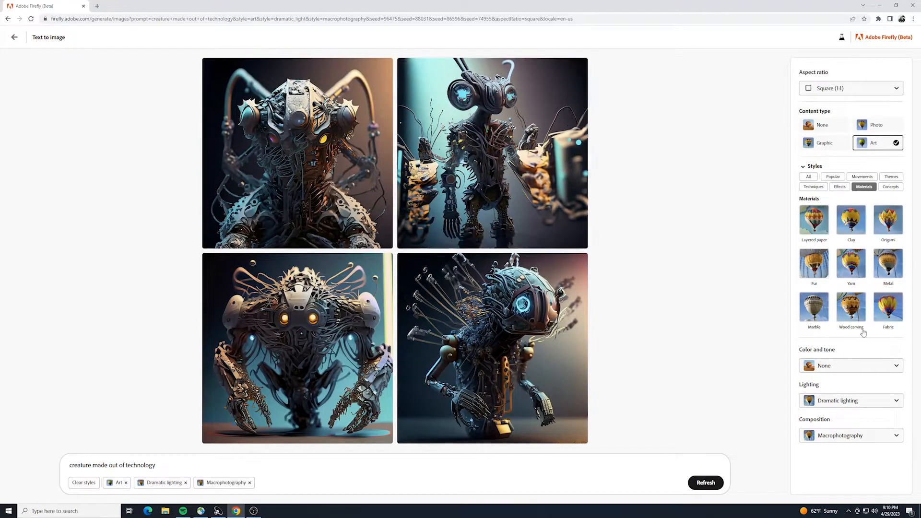
Download the side-facing robot creature with the blue glowing eye, accepting the Content Credentials notice, and close the opened image.
mouse_move(499, 329)
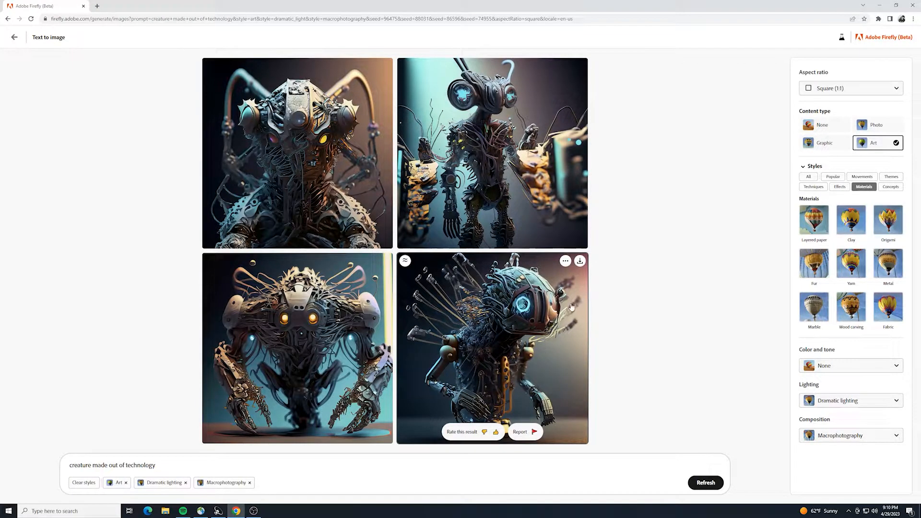
mouse_move(536, 313)
click(580, 262)
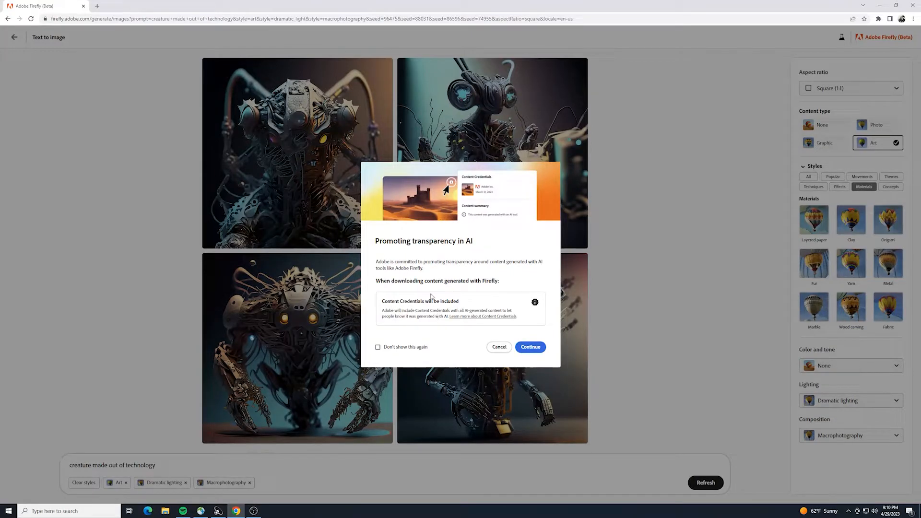
click(530, 348)
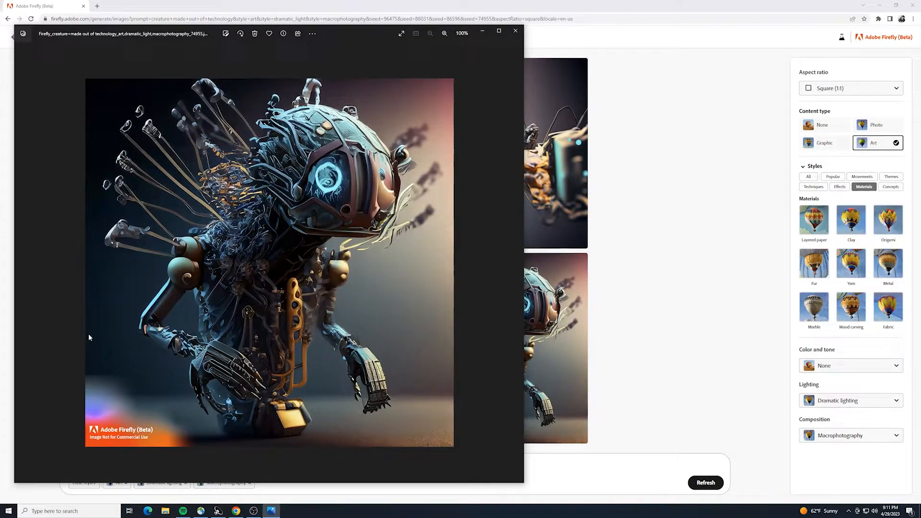
click(515, 30)
Replace the prompt with "silly monster cereal box chasing breakfast foods" and generate the images.
drag(162, 465, 42, 466)
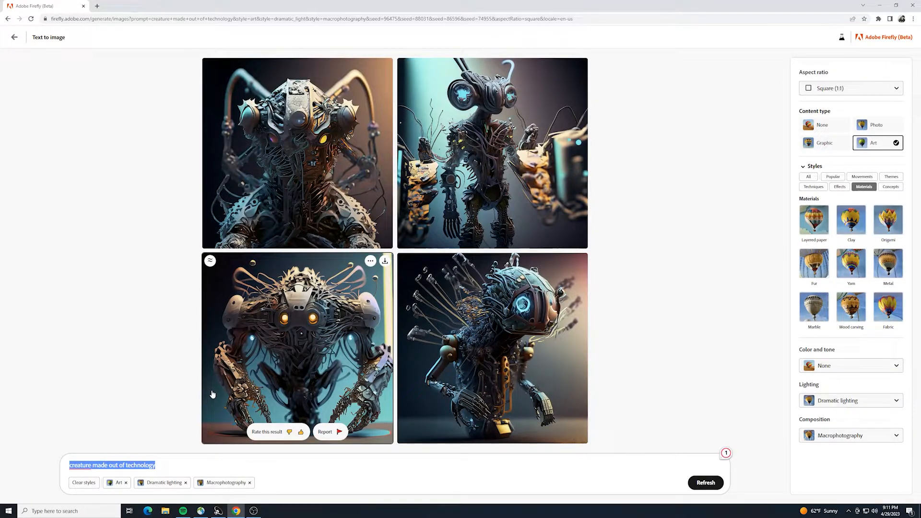
text(cereal box)
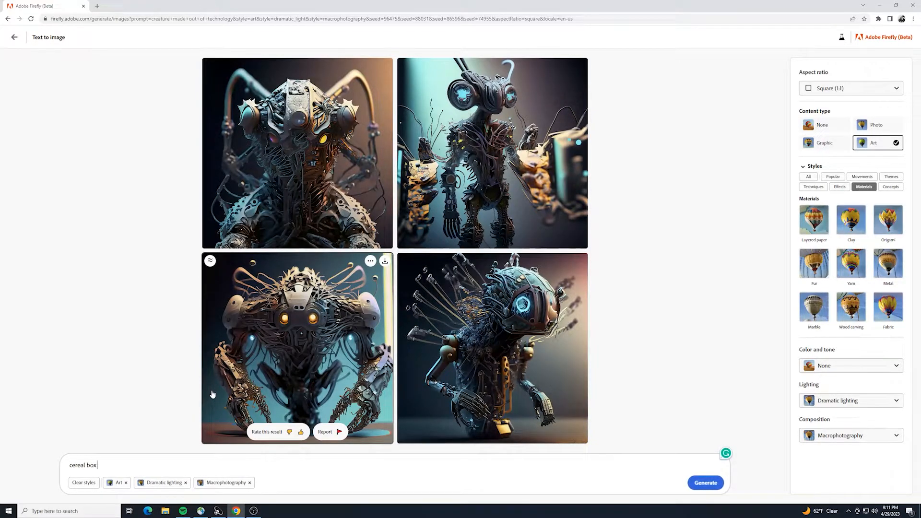
key(BackSpace)
key(BackSpace)
key(BackSpace)
key(ctrl+a)
text(silly monster cereal box chasing breakfast foods)
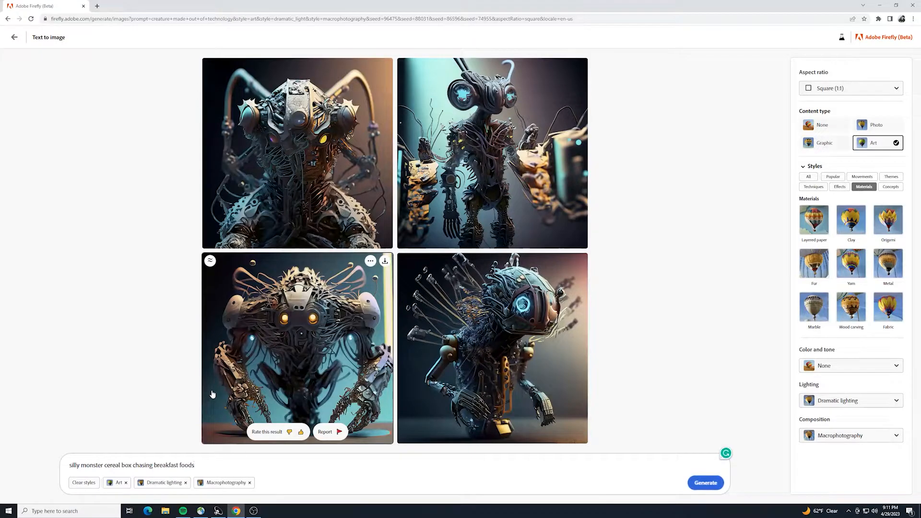
key(Return)
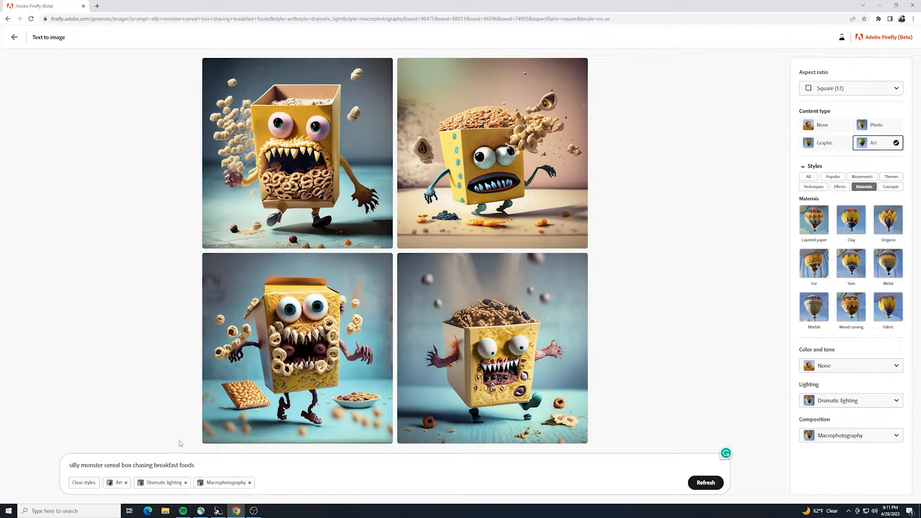
Remove the Macrophotography and Dramatic lighting styles from the prompt, keeping only Art.
click(249, 484)
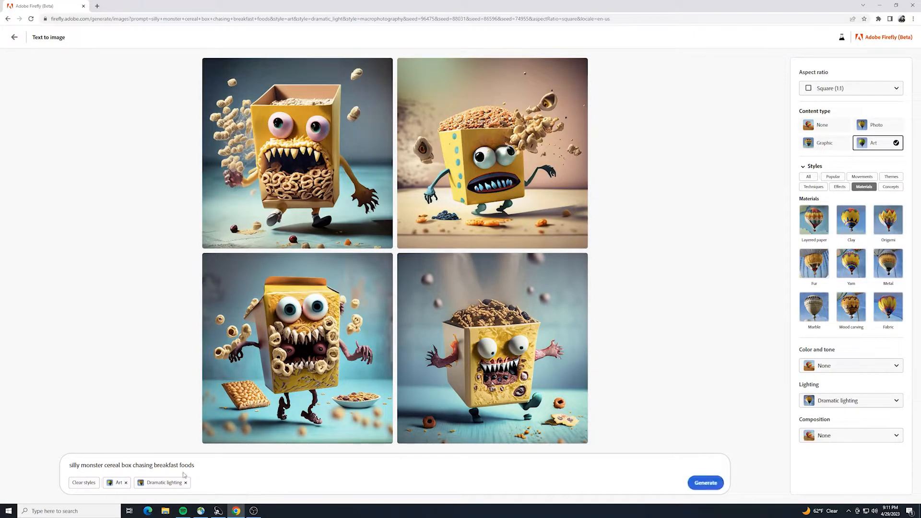
click(185, 483)
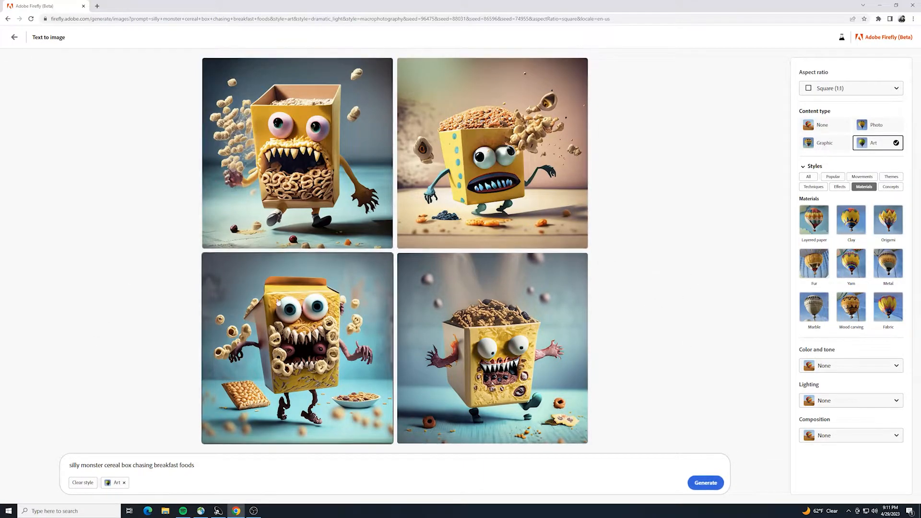
mouse_move(284, 151)
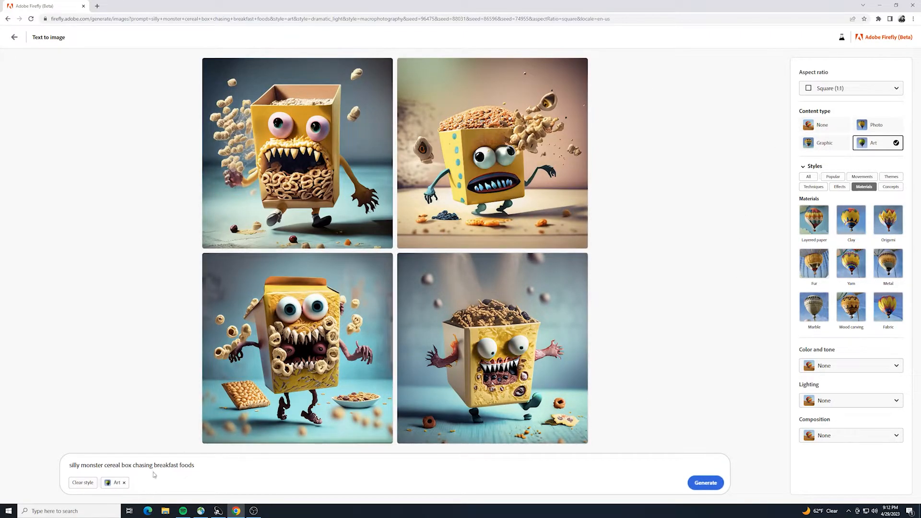
Replace the prompt with "holiday cabin in the snowy mountains with a horse carriage outside" and generate the images.
drag(211, 470, 1, 468)
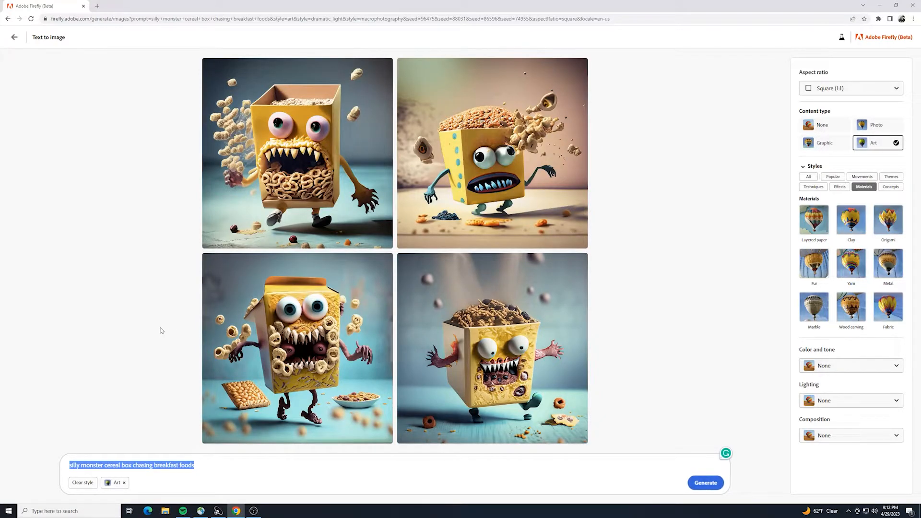
text(holiday)
text( cabin in)
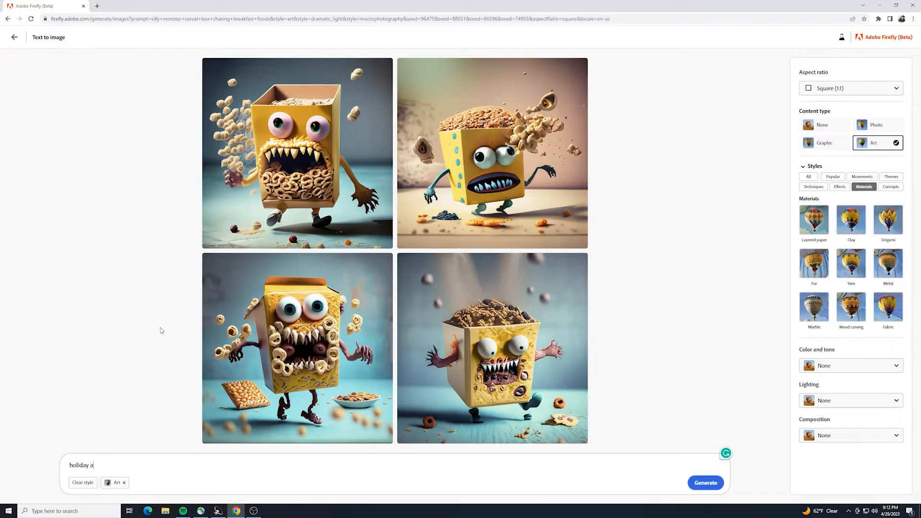
text( the snow)
text(y mountains)
text( with a )
text(horse carria)
text(ge)
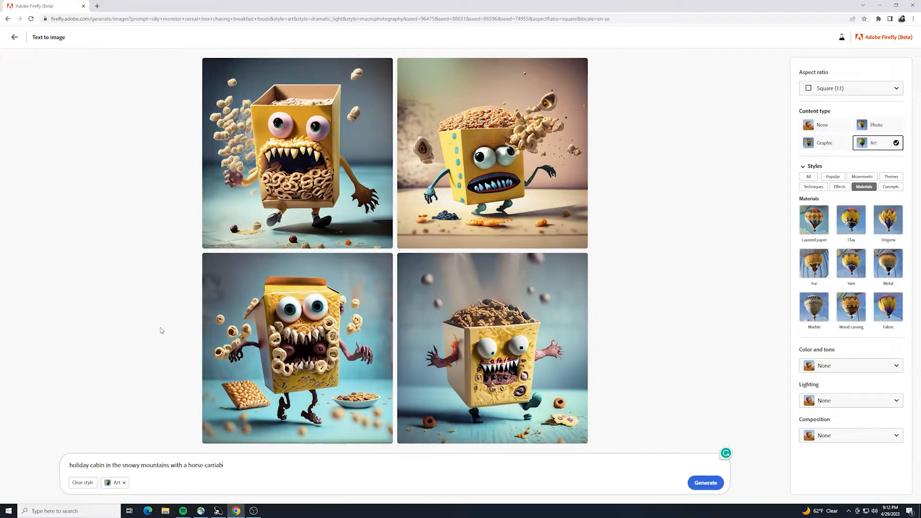
text( outside)
key(Return)
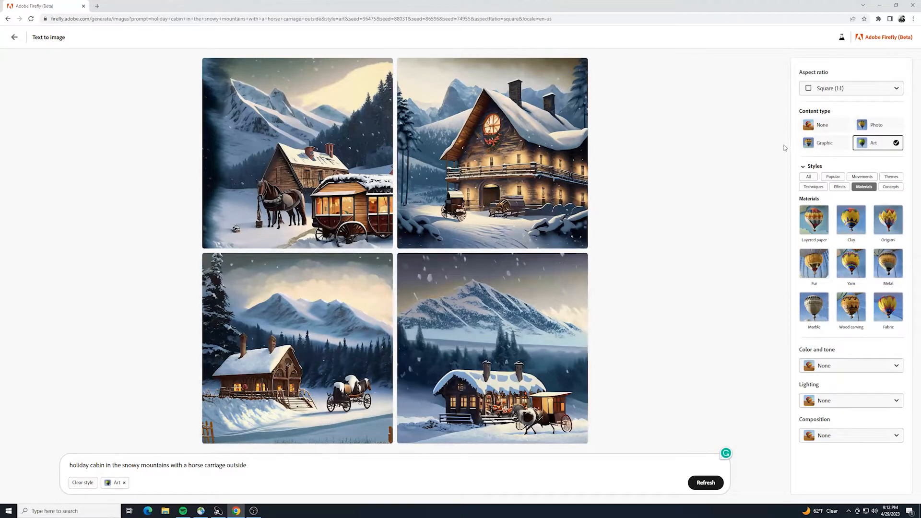
Change the content type to Photo and generate a fresh set of holiday cabin images.
click(874, 125)
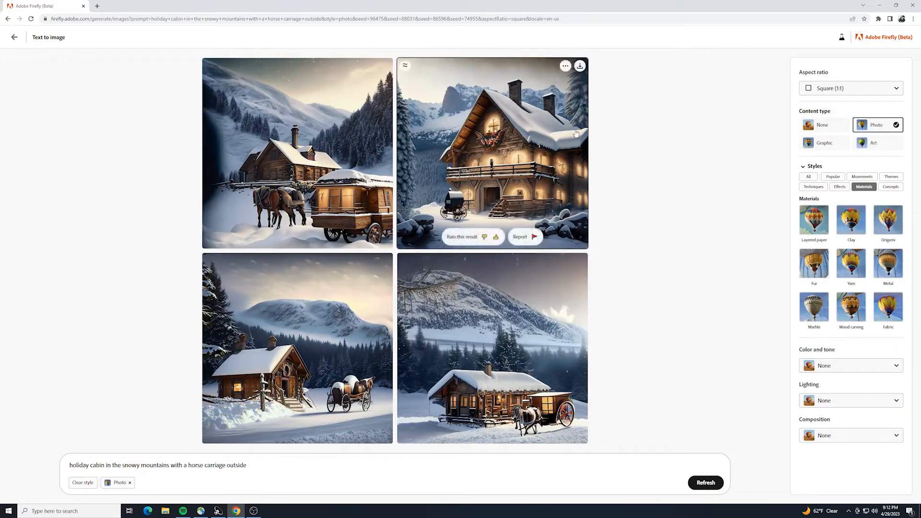
click(708, 483)
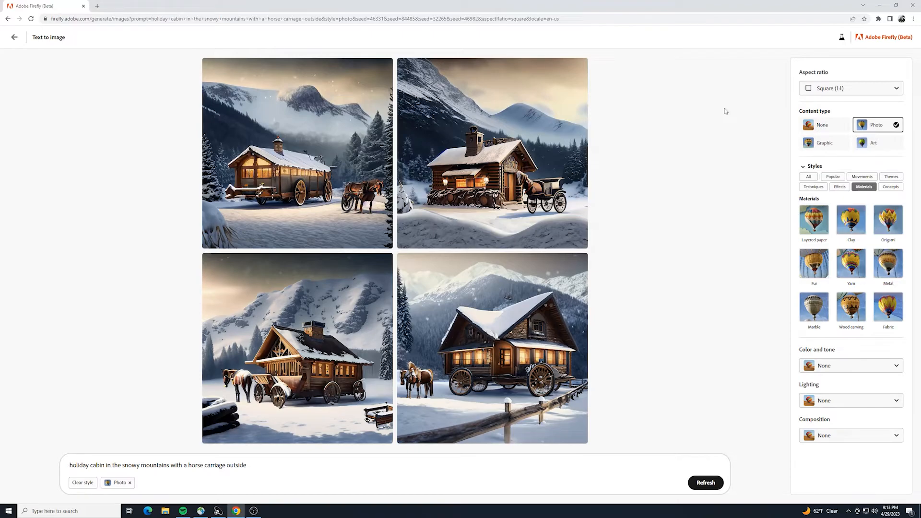
mouse_move(549, 115)
mouse_move(578, 115)
mouse_move(266, 109)
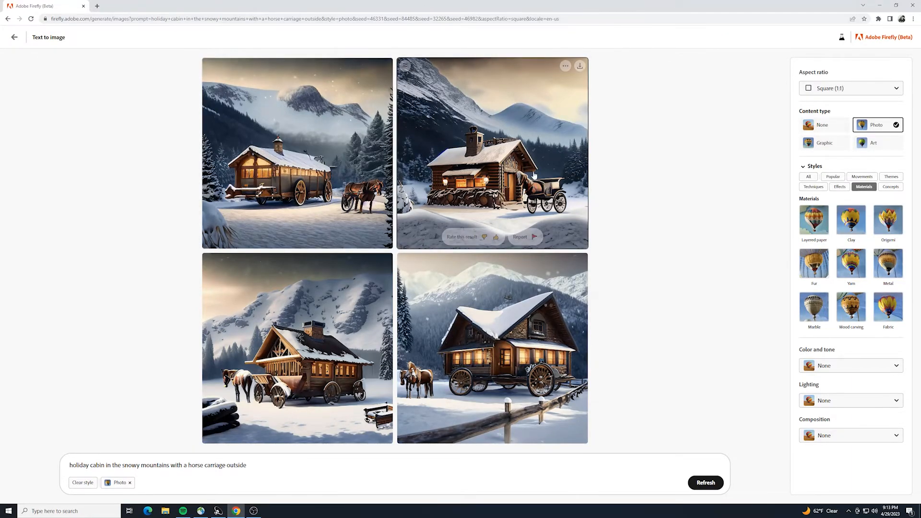